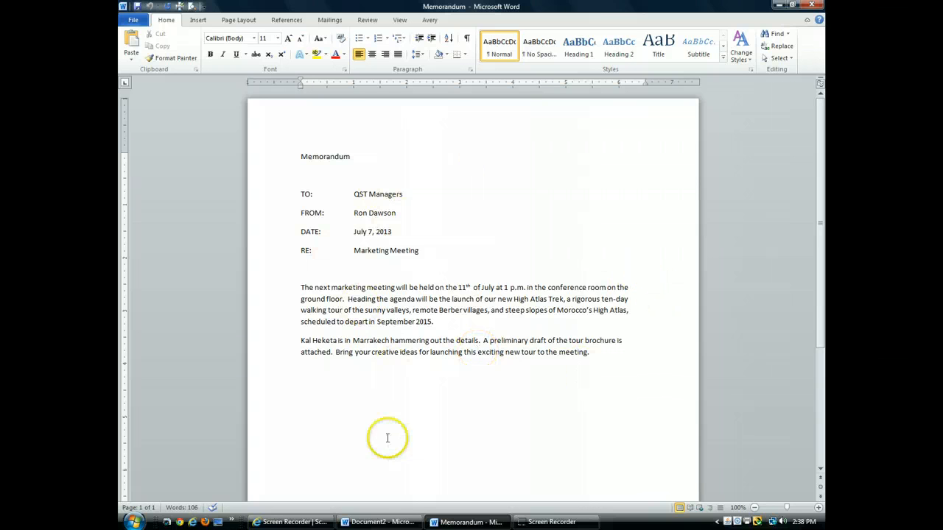
Switch to the blank Document2 and enter the heading "Memorandum", followed below by a tabbed "TO:" line with "QST Managers".
{"action": "left_click", "coordinate": [399, 524]}
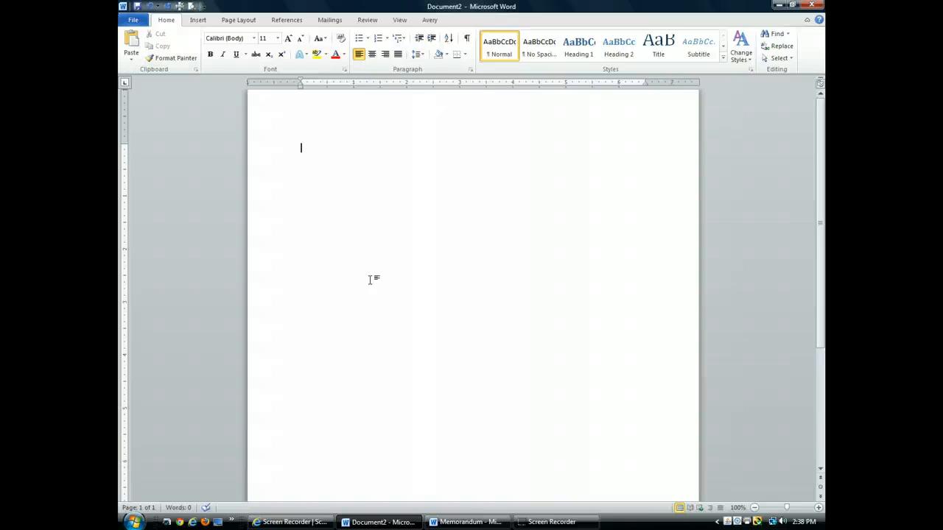
{"action": "type", "text": "Memorandum"}
{"action": "key", "text": "Return"}
{"action": "key", "text": "Return"}
{"action": "type", "text": "TO:"}
{"action": "key", "text": "Tab"}
{"action": "key", "text": "Tab"}
{"action": "type", "text": "QST Managers"}
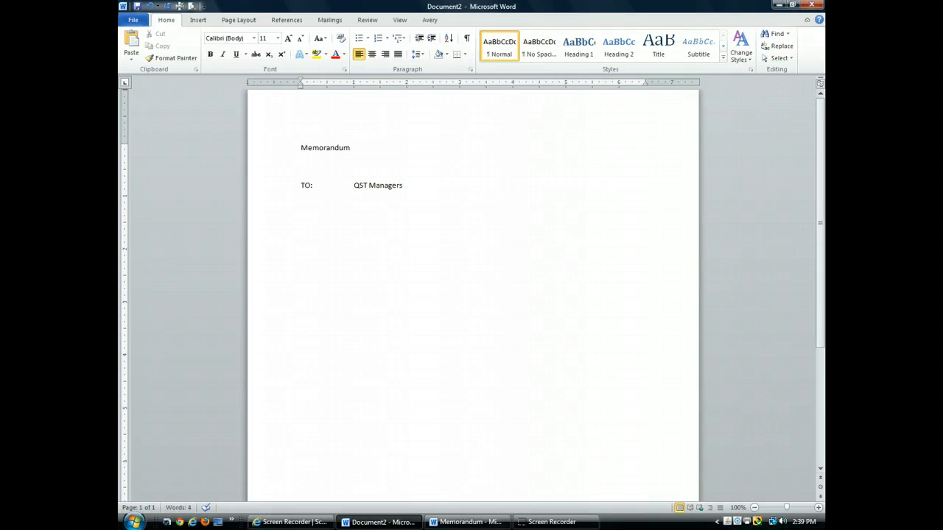
Add a "FROM:" line below the TO line, with the sender's full name aligned at the same tab position.
{"action": "key", "text": "Return"}
{"action": "type", "text": "FROM:"}
{"action": "key", "text": "Tab"}
{"action": "type", "text": "Ron Dawson"}
Add a "DATE:" line with "July 7, 2013" and a "RE:" line with "Marketing Meeting" to the memo header.
{"action": "key", "text": "Return"}
{"action": "type", "text": "DA"}
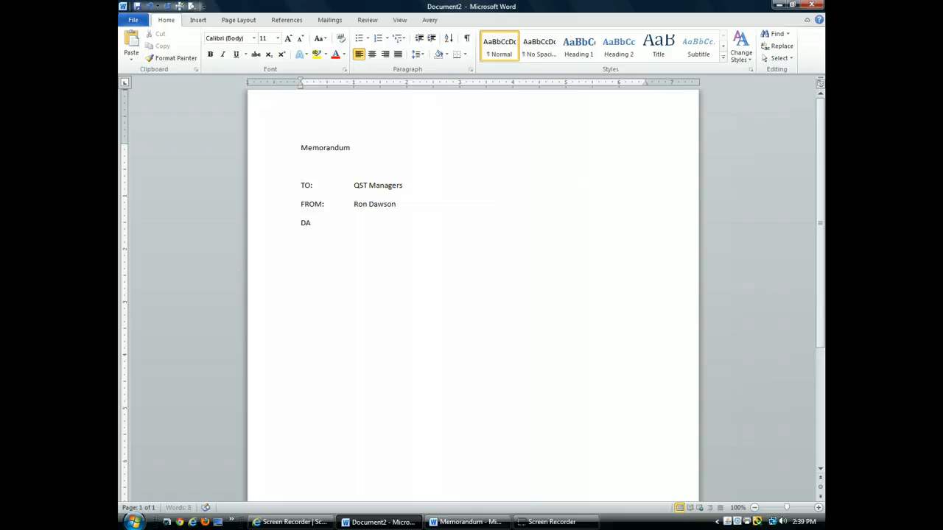
{"action": "type", "text": "TE:q"}
{"action": "key", "text": "BackSpace"}
{"action": "type", "text": "July 7, 2013"}
{"action": "key", "text": "Return"}
{"action": "type", "text": "RE:\tMarketing Meeting"}
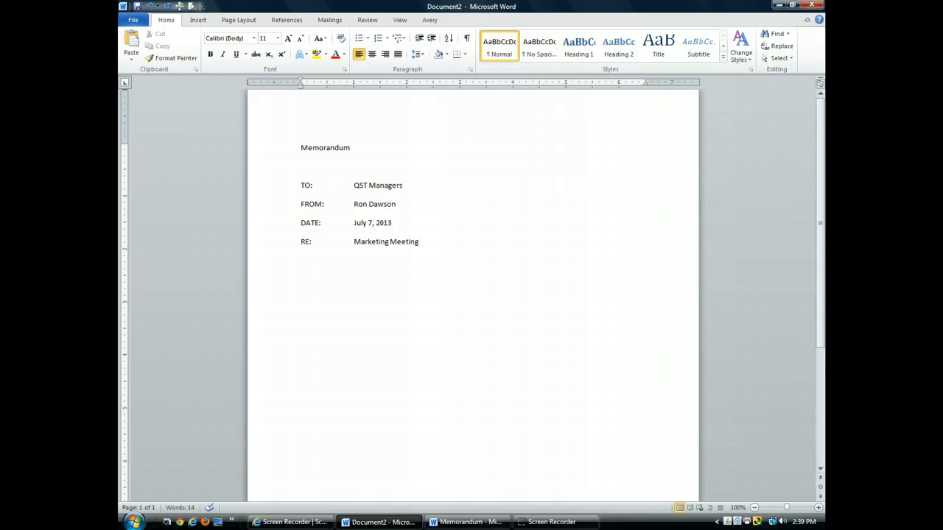
Start the body below the header with "The next marketing staff meeting will be held on the 11th of July at 1 p.m.".
{"action": "key", "text": "Return"}
{"action": "key", "text": "Return"}
{"action": "type", "text": "The next marketing staff"}
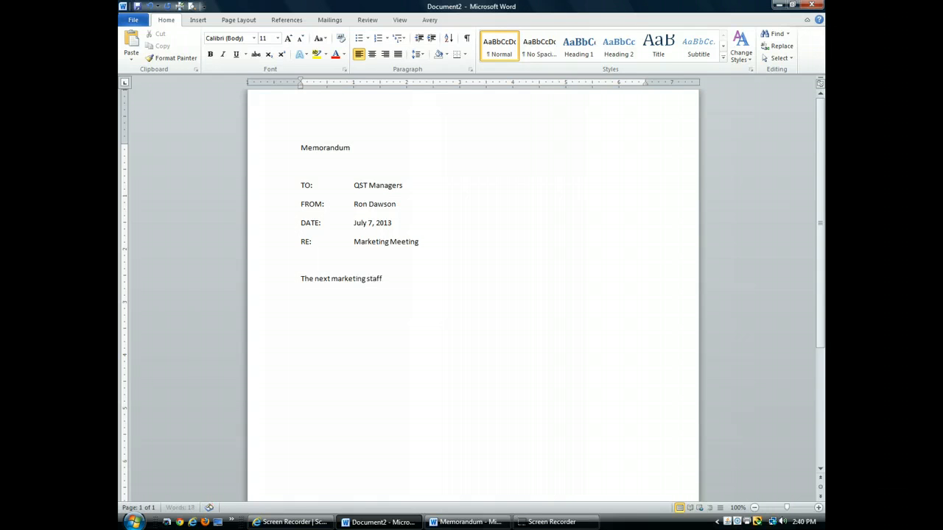
{"action": "type", "text": " meeting will be held on the "}
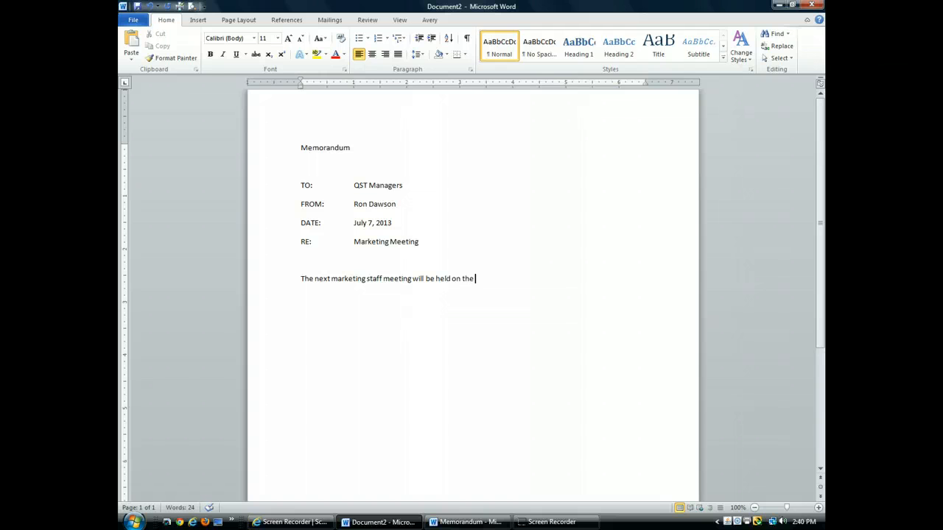
{"action": "type", "text": "11th"}
{"action": "type", "text": "of July at 1 p.m."}
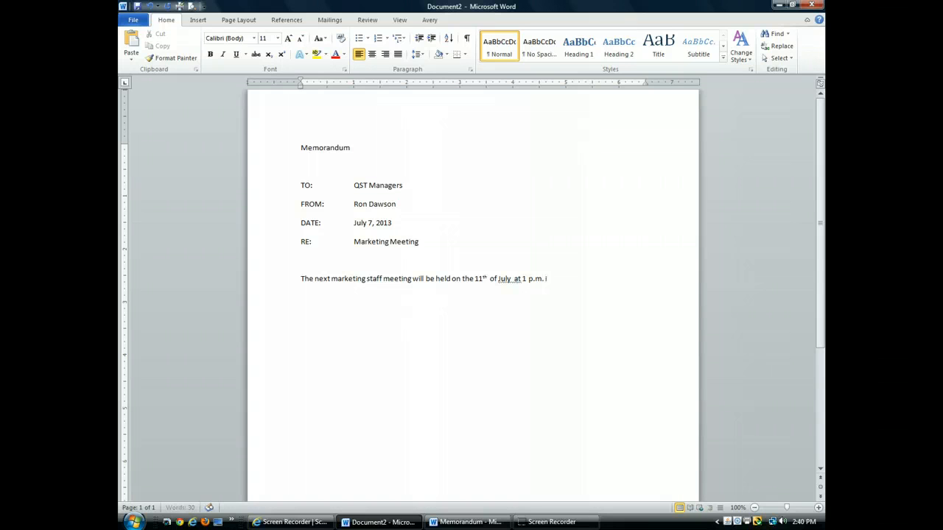
Finish the first sentence with "in the conference room on the ground floor." and remove the extra space after "July".
{"action": "type", "text": " in the conf"}
{"action": "type", "text": "erence"}
{"action": "type", "text": " room on th"}
{"action": "type", "text": "e groun"}
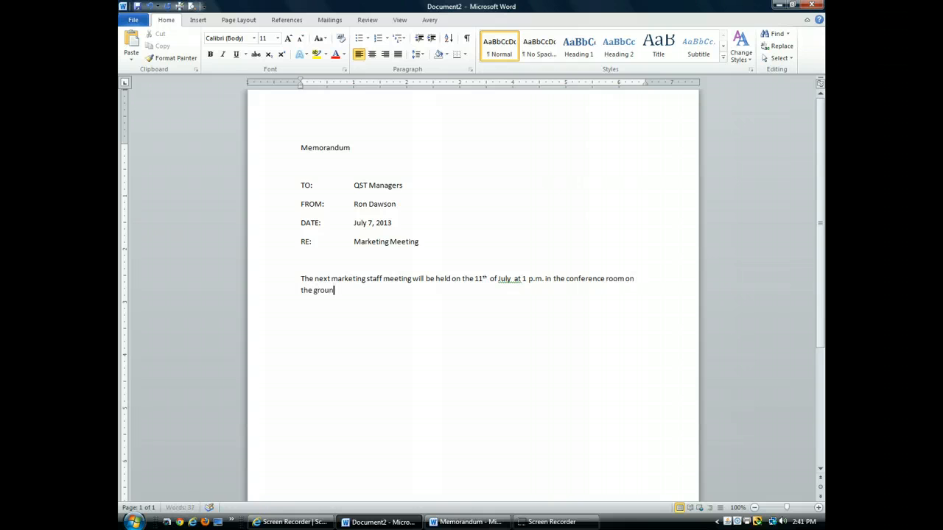
{"action": "type", "text": "d floow."}
{"action": "left_click", "coordinate": [362, 290]}
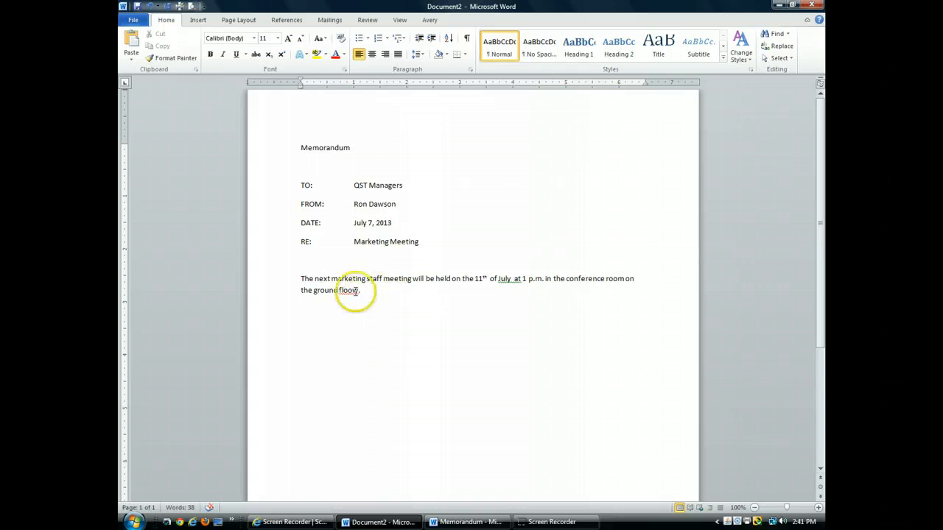
{"action": "key", "text": "BackSpace"}
{"action": "key", "text": "BackSpace"}
{"action": "type", "text": "r."}
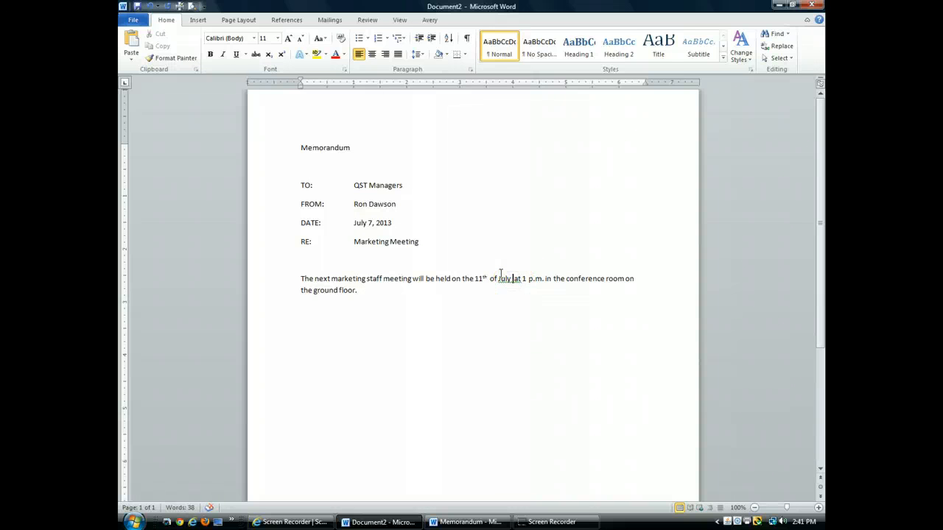
{"action": "key", "text": "BackSpace"}
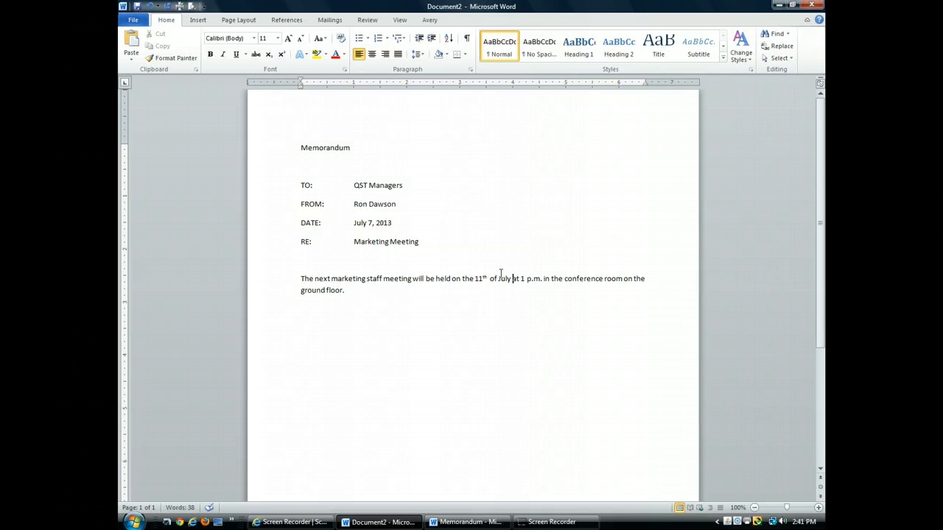
Add a second sentence beginning "Heading the agenda will be the launch of our new High Atlas Trek," to the paragraph.
{"action": "left_click", "coordinate": [350, 290]}
{"action": "left_click", "coordinate": [442, 317]}
{"action": "left_click", "coordinate": [390, 297]}
{"action": "type", "text": "Heading the agenda will be the laun"}
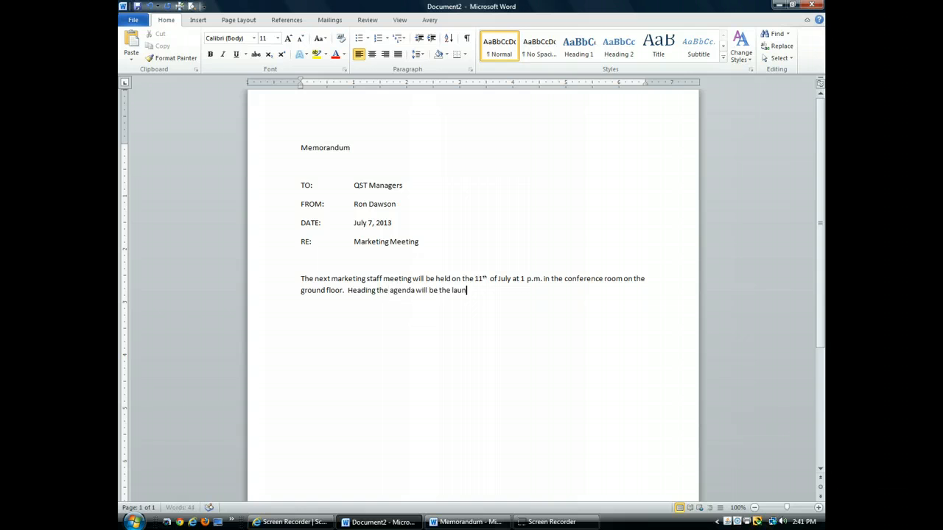
{"action": "type", "text": "ch of your"}
{"action": "key", "text": "BackSpace"}
{"action": "key", "text": "BackSpace"}
{"action": "key", "text": "BackSpace"}
{"action": "key", "text": "BackSpace"}
{"action": "type", "text": "our new High Atlas Trek, "}
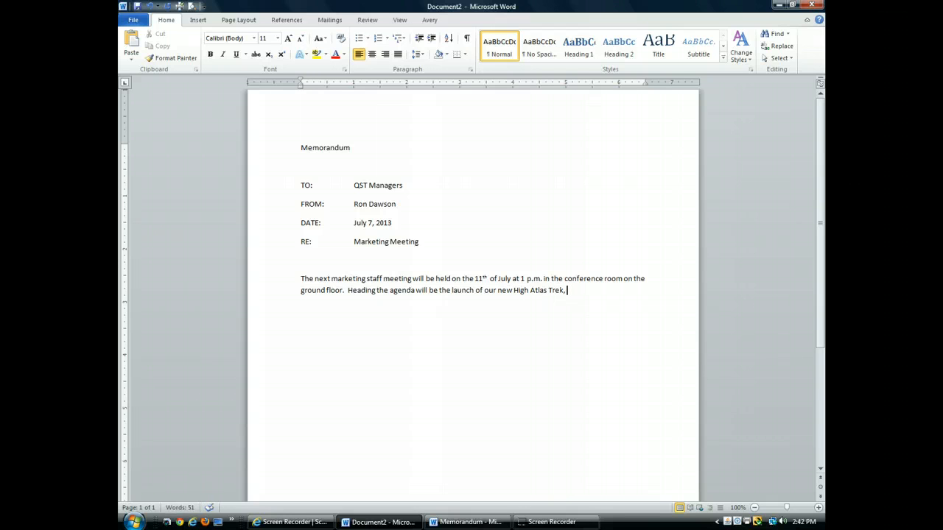
Continue the sentence with "a rigorous ten-day walking tour of the sunny valleys, remote Berber villages, and steep slopes of Morocco's High Atlas".
{"action": "type", "text": "a rigour"}
{"action": "key", "text": "BackSpace"}
{"action": "type", "text": "ten-day walking"}
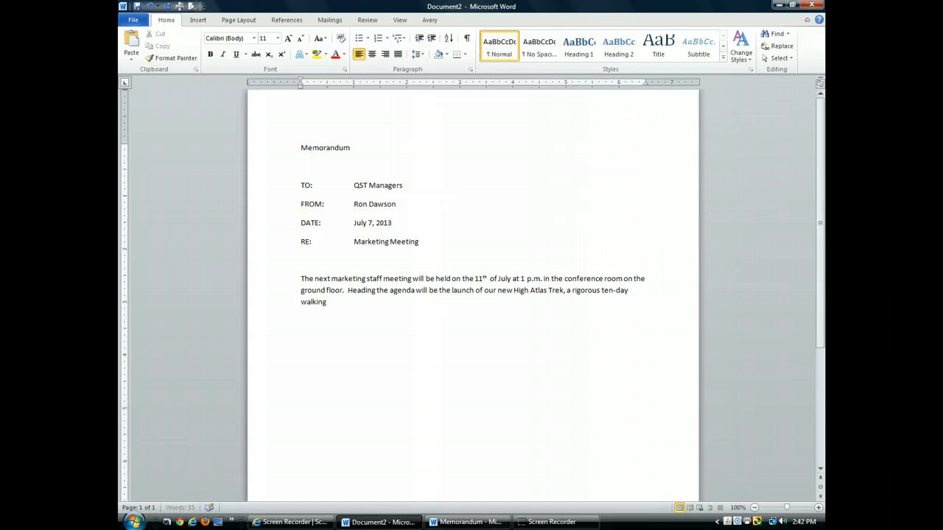
{"action": "type", "text": " tour of the sunny valleys, remote B"}
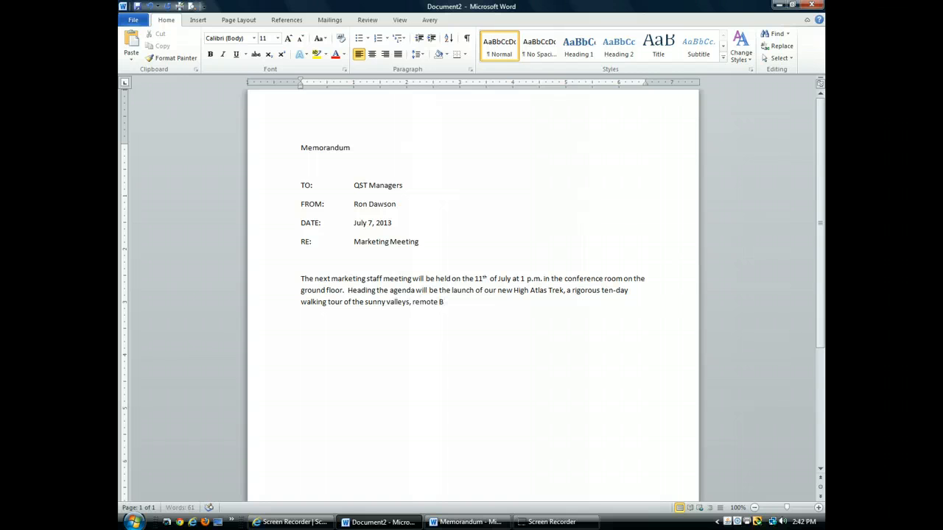
{"action": "type", "text": "erber villages, and steep slopes"}
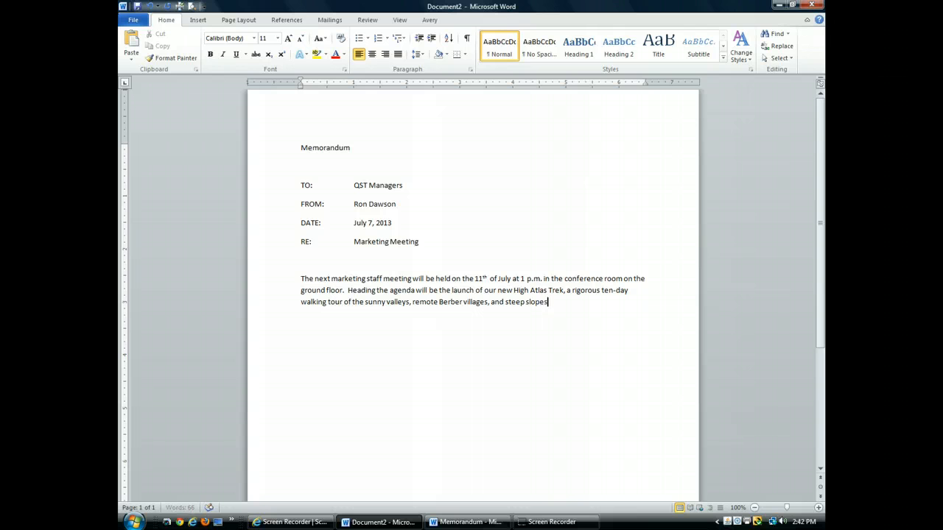
{"action": "type", "text": " of Morocco's High A"}
{"action": "type", "text": "tlas"}
Complete the first paragraph with ", scheduled for September 2015.".
{"action": "type", "text": ", achedul"}
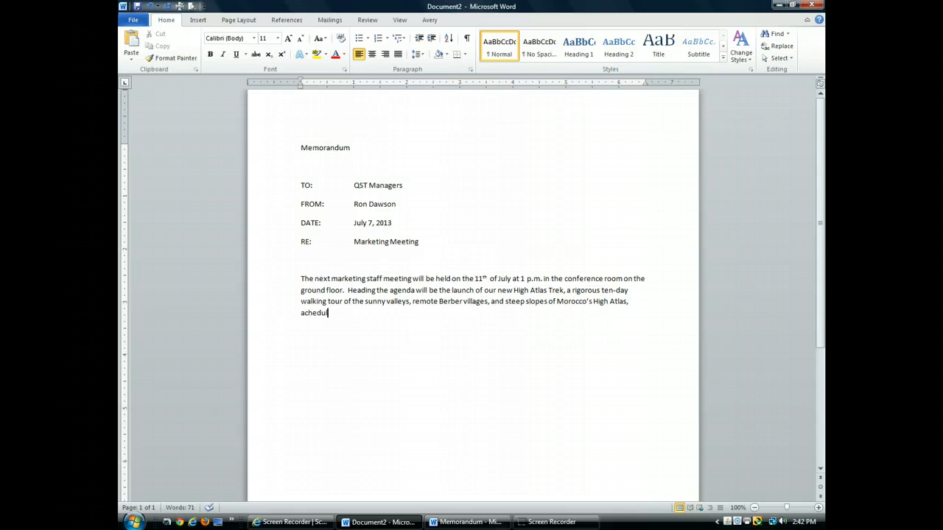
{"action": "key", "text": "BackSpace"}
{"action": "key", "text": "BackSpace"}
{"action": "key", "text": "BackSpace"}
{"action": "key", "text": "BackSpace"}
{"action": "key", "text": "BackSpace"}
{"action": "key", "text": "BackSpace"}
{"action": "key", "text": "BackSpace"}
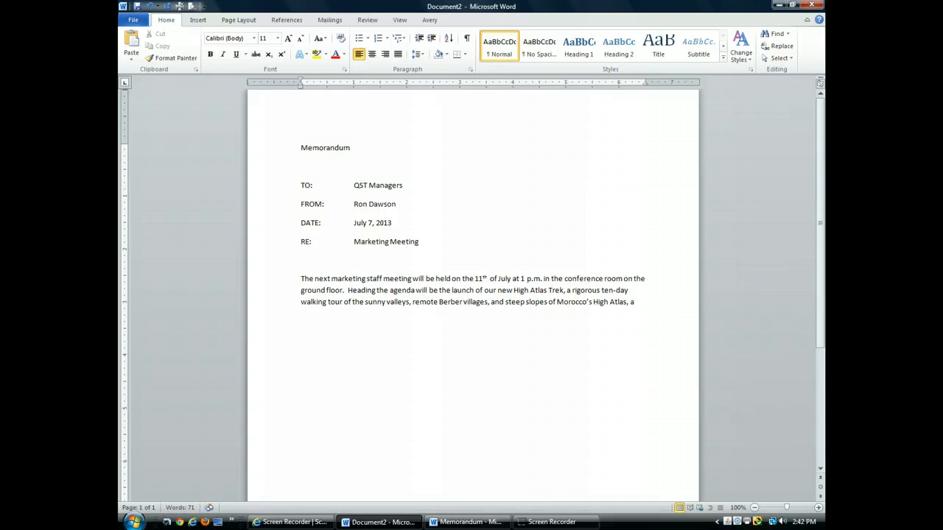
{"action": "type", "text": "scheduled"}
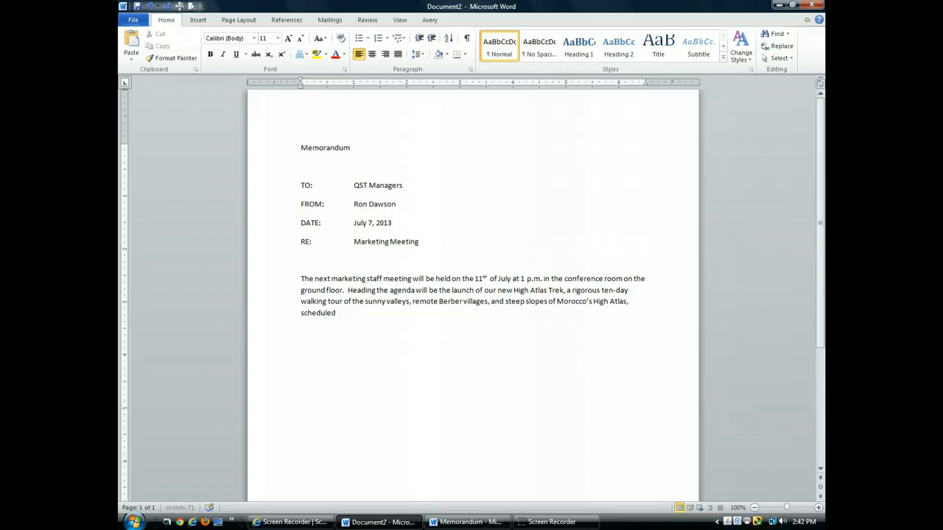
{"action": "type", "text": " for Sep"}
{"action": "key", "text": "BackSpace"}
{"action": "type", "text": "eptem"}
{"action": "key", "text": "Return"}
{"action": "type", "text": "2015."}
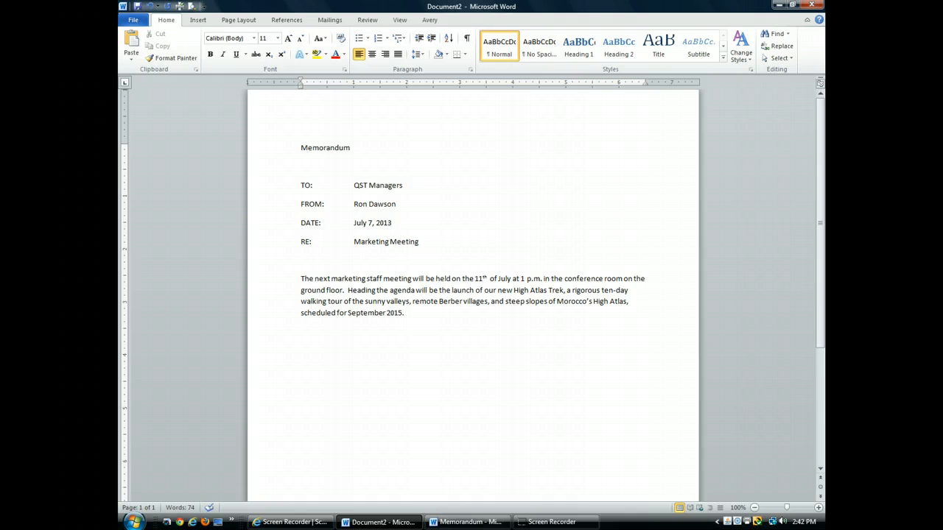
Delete "September 2015" at the first paragraph's end and re-enter it, accepting the AutoComplete suggestion for the month.
{"action": "left_click", "coordinate": [353, 313]}
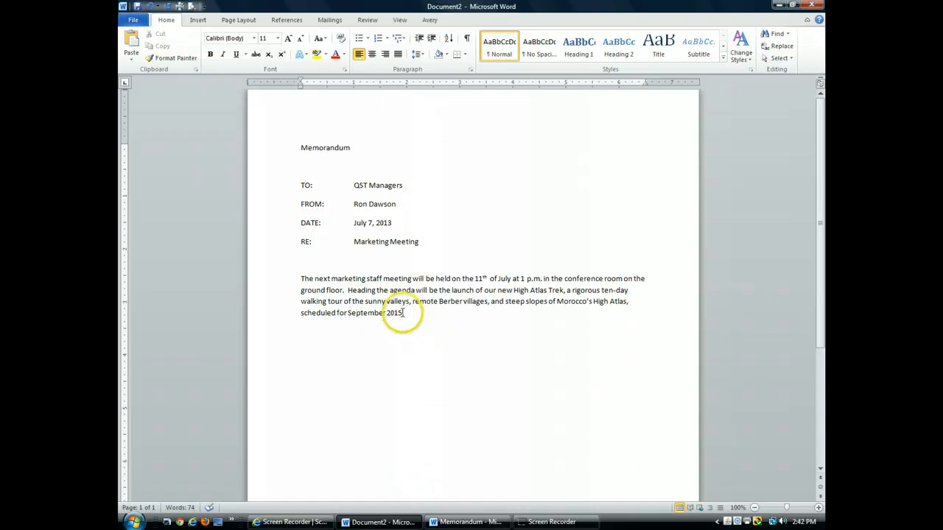
{"action": "left_click_drag", "start_coordinate": [402, 313], "coordinate": [354, 313]}
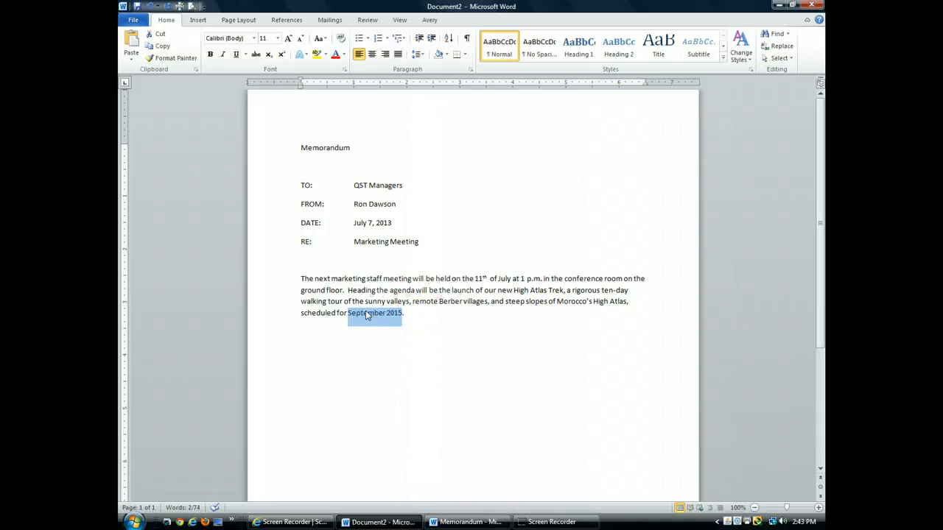
{"action": "key", "text": "Delete"}
{"action": "type", "text": "Sept"}
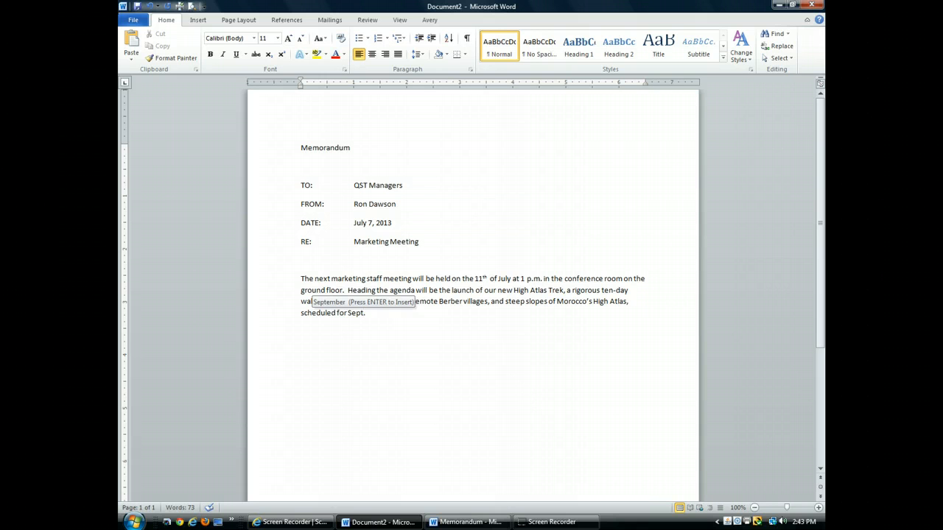
{"action": "key", "text": "Return"}
{"action": "type", "text": "."}
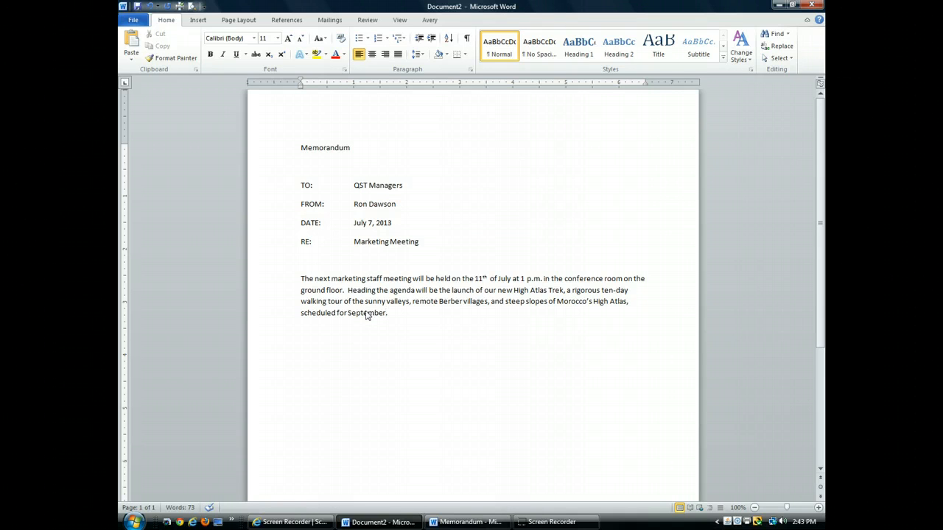
{"action": "key", "text": "BackSpace"}
{"action": "type", "text": " 2015."}
Start a new paragraph with the colleague's full name and "is Marrakech hammering out details. A preliminary draft of the tour brochure is attached".
{"action": "key", "text": "Return"}
{"action": "type", "text": "Kal Heketa is Ma"}
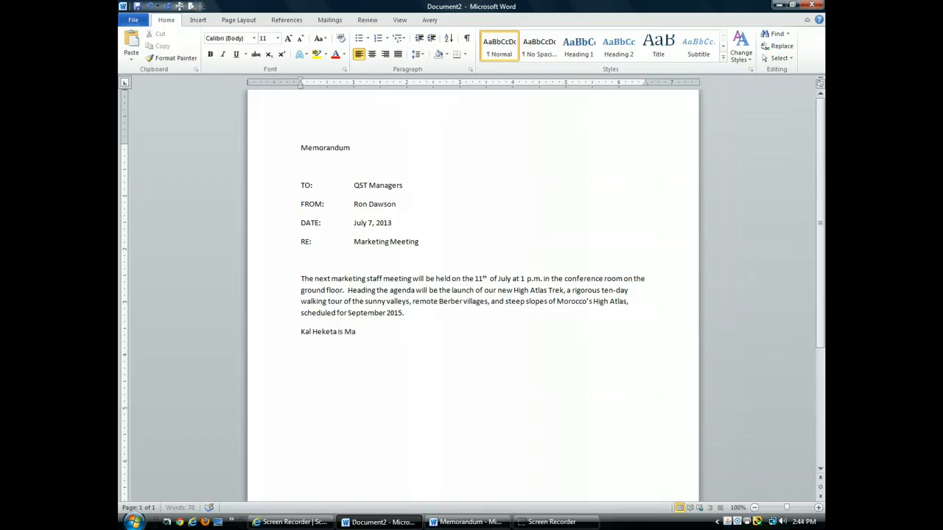
{"action": "type", "text": "rrakech hammering out details."}
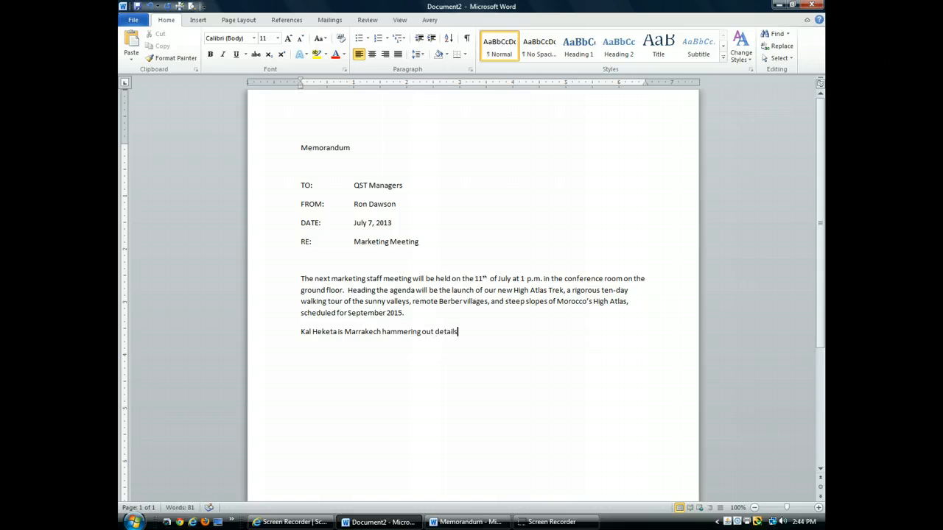
{"action": "type", "text": "  A preliminary draft of the tour brochure is "}
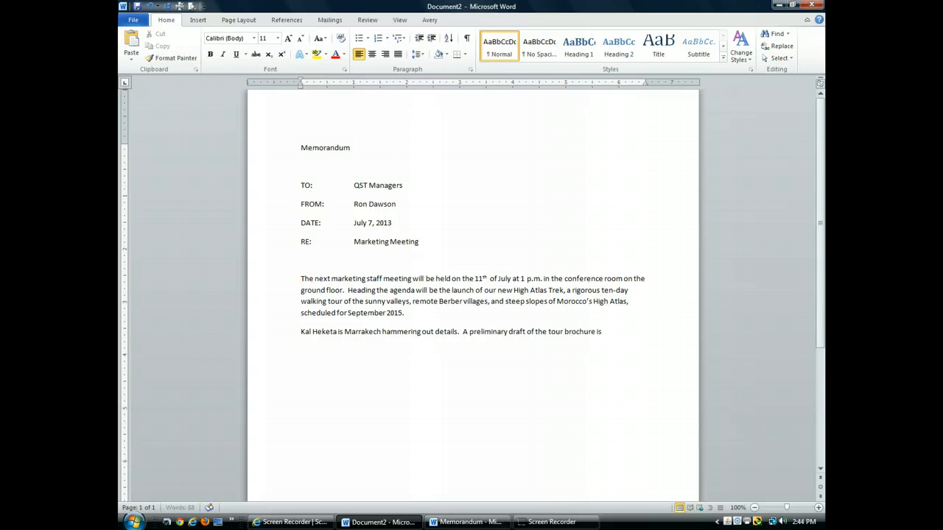
{"action": "type", "text": "attached"}
Begin the next sentence with "Bring your creative ideas for launching", correcting the misspelled "ides" with the suggested spelling "ideas".
{"action": "type", "text": ".  Bring your"}
{"action": "type", "text": " creativ"}
{"action": "type", "text": "e ides for lau"}
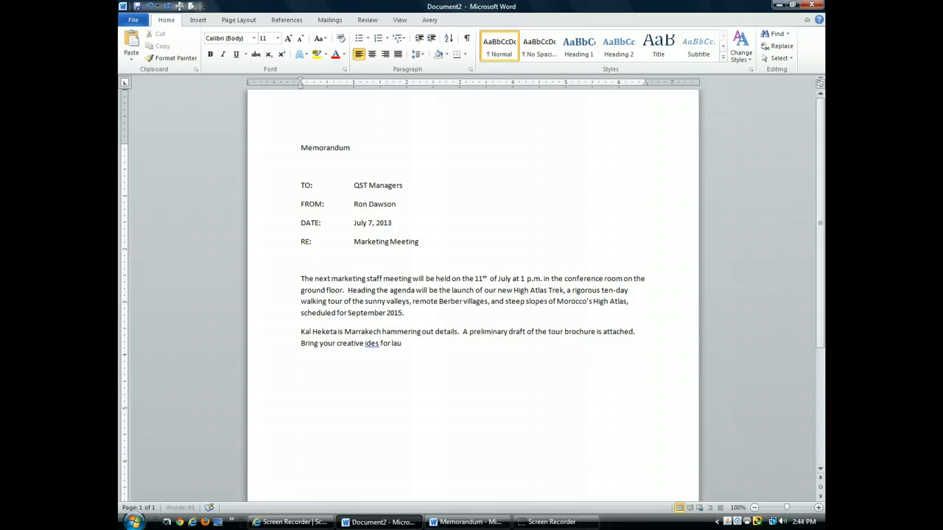
{"action": "type", "text": "nching"}
{"action": "right_click", "coordinate": [377, 346]}
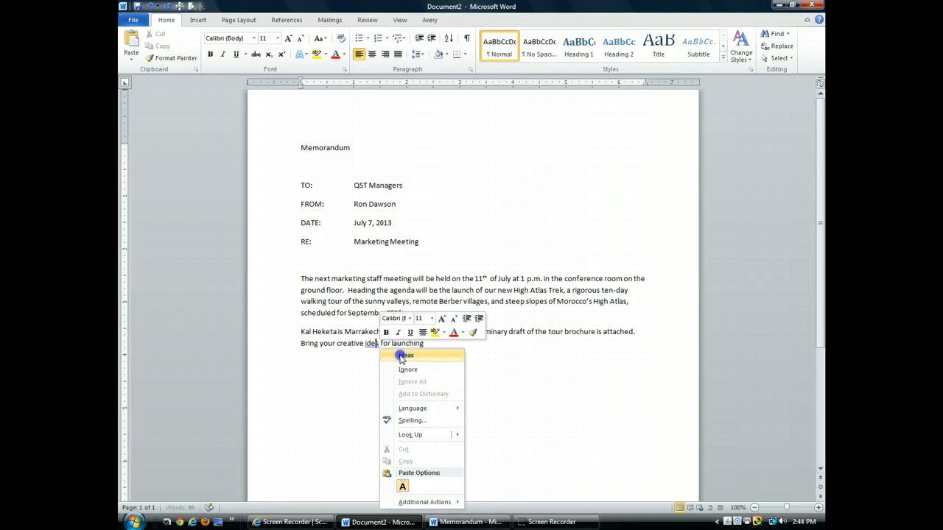
{"action": "left_click", "coordinate": [401, 357]}
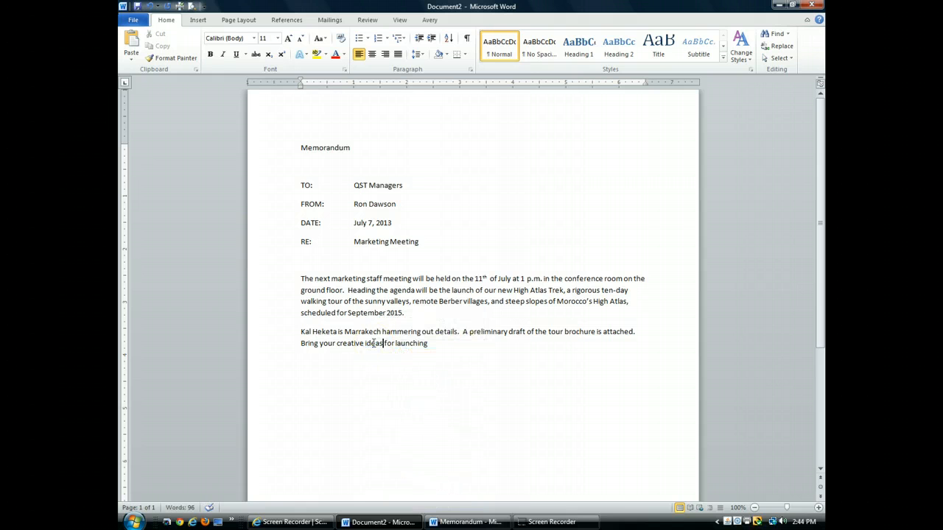
Complete the last sentence of the second paragraph with "this exciting new tour to the meeting.".
{"action": "right_click", "coordinate": [375, 348]}
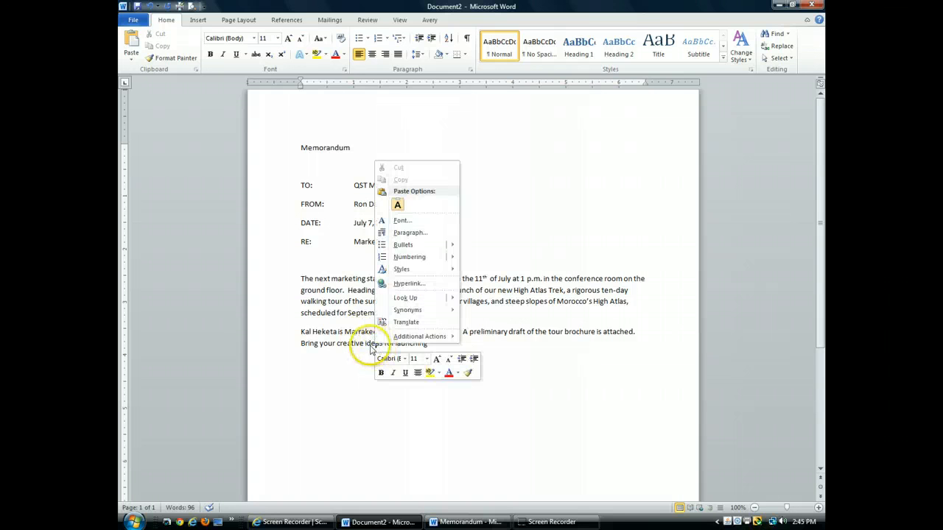
{"action": "left_click", "coordinate": [359, 346]}
{"action": "left_click", "coordinate": [446, 339]}
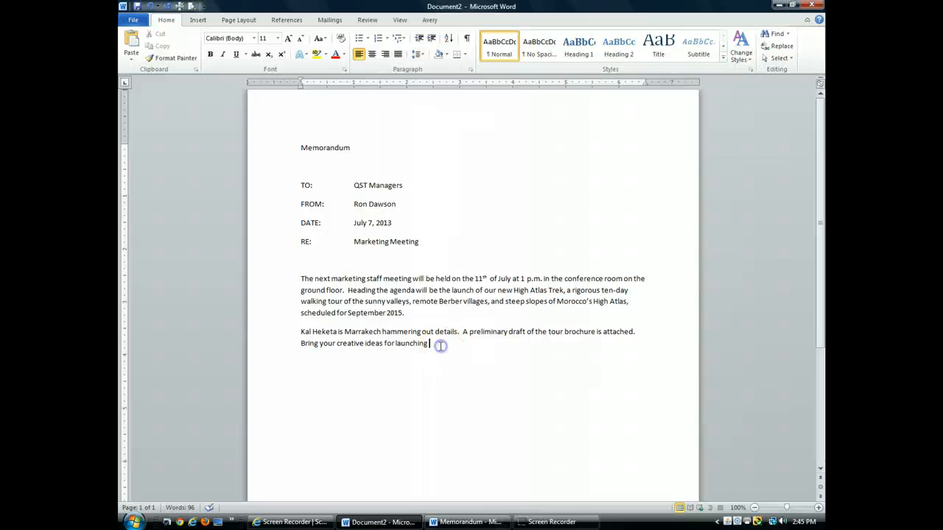
{"action": "type", "text": "this exi"}
{"action": "type", "text": "citing new"}
{"action": "type", "text": " tour t"}
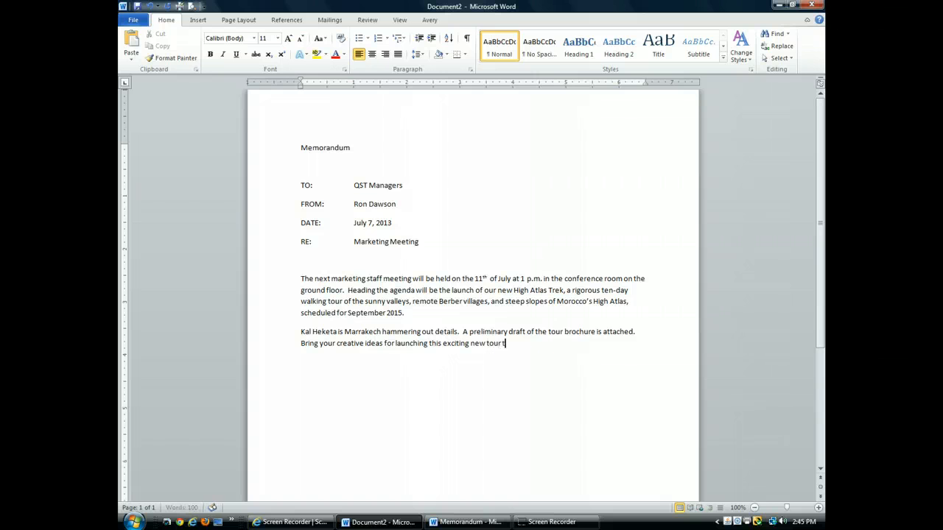
{"action": "type", "text": "o the meeting."}
{"action": "left_click", "coordinate": [395, 344]}
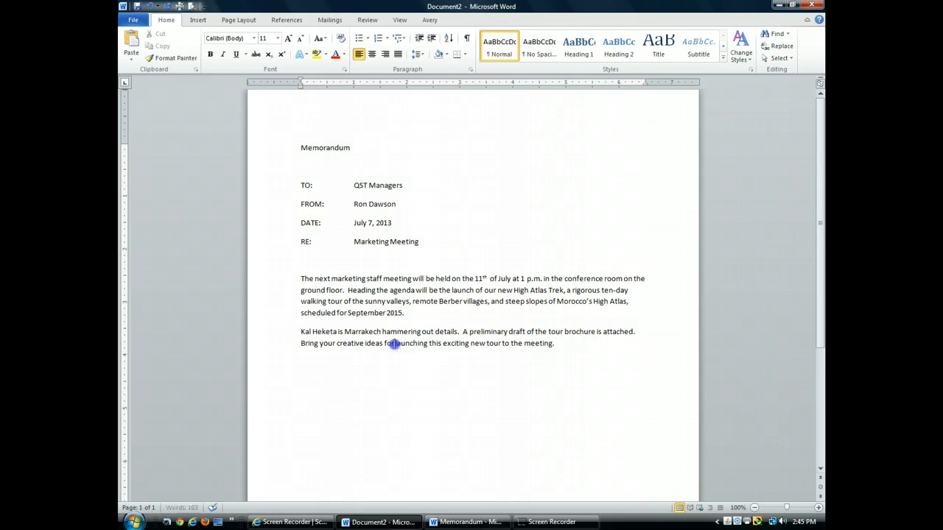
{"action": "left_click", "coordinate": [347, 312]}
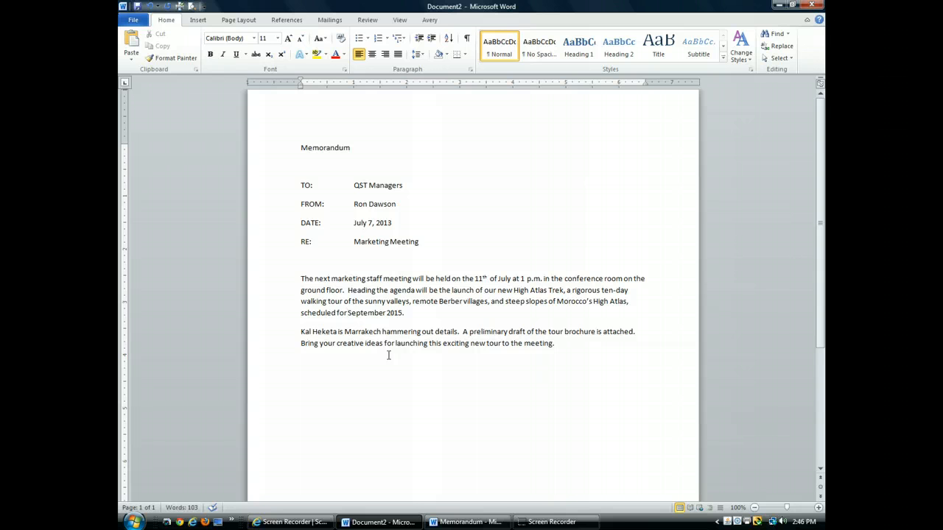
Replace "for" with "to depart in" before "September 2015" at the end of the first body paragraph.
{"action": "key", "text": "BackSpace"}
{"action": "key", "text": "BackSpace"}
{"action": "key", "text": "BackSpace"}
{"action": "type", "text": "to dep"}
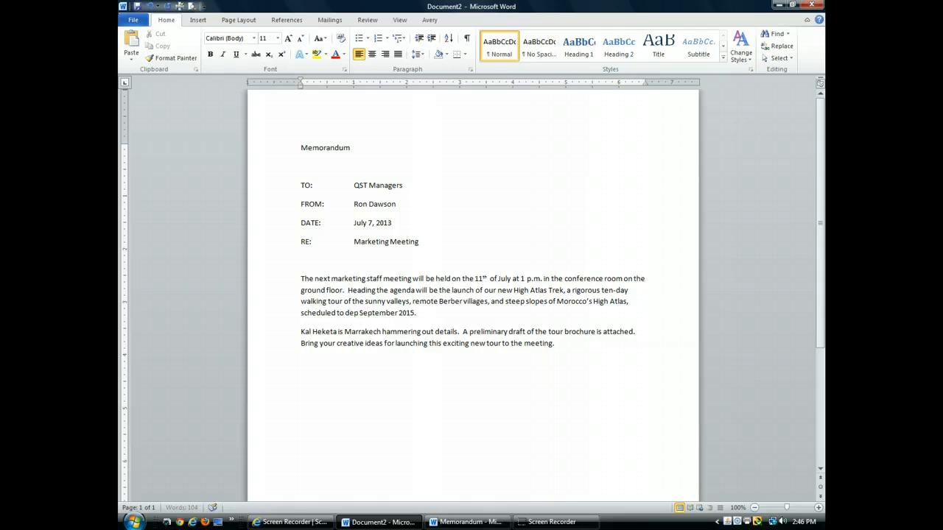
{"action": "type", "text": "art in"}
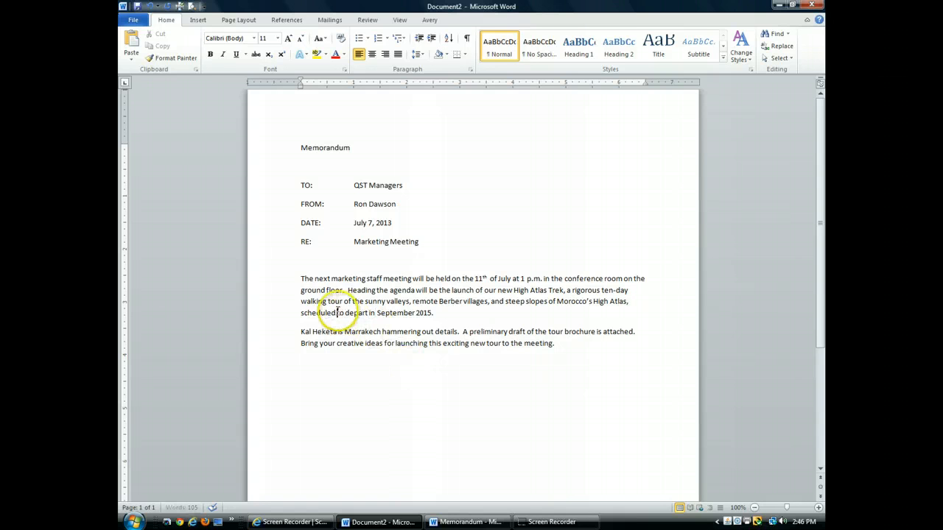
{"action": "left_click_drag", "start_coordinate": [338, 313], "coordinate": [374, 313]}
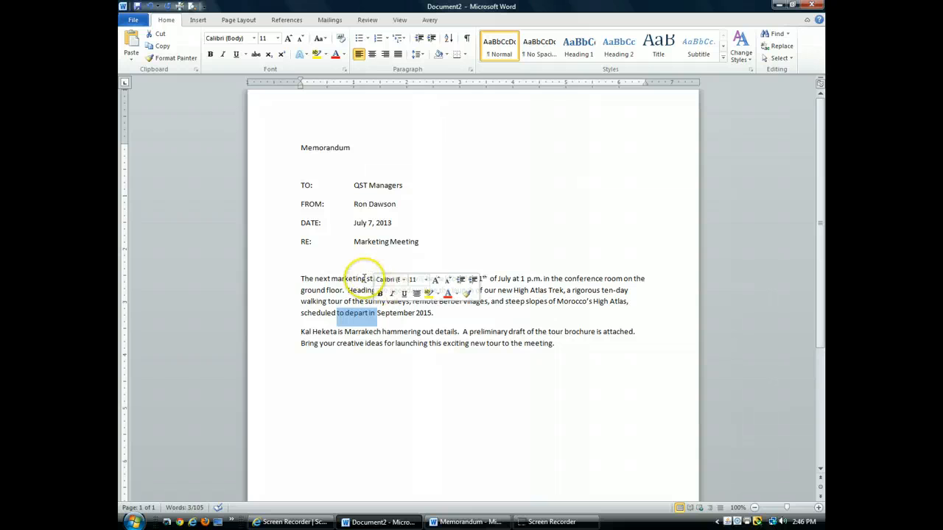
Delete the word "marketing" before "staff meeting" in the first sentence of the first body paragraph.
{"action": "left_click", "coordinate": [365, 279]}
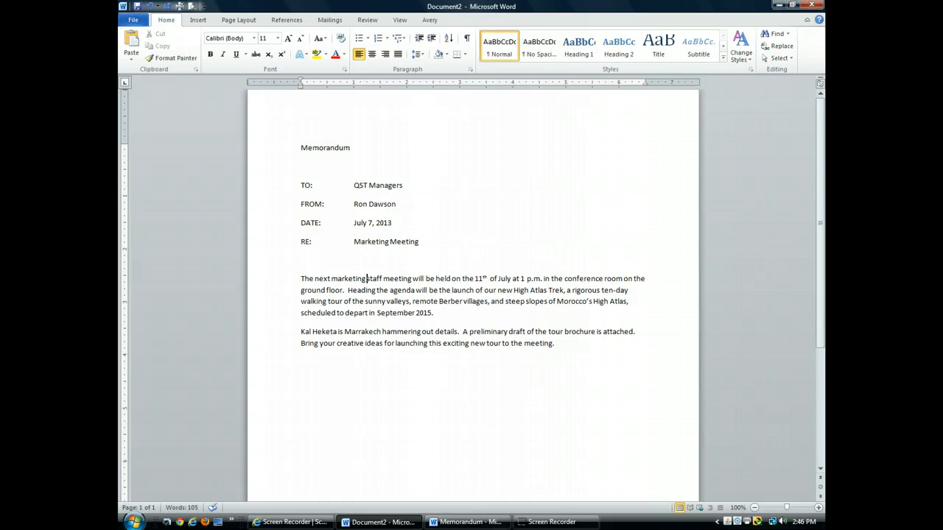
{"action": "key", "text": "BackSpace"}
{"action": "key", "text": "BackSpace"}
{"action": "key", "text": "BackSpace"}
{"action": "key", "text": "BackSpace"}
{"action": "key", "text": "BackSpace"}
{"action": "key", "text": "BackSpace"}
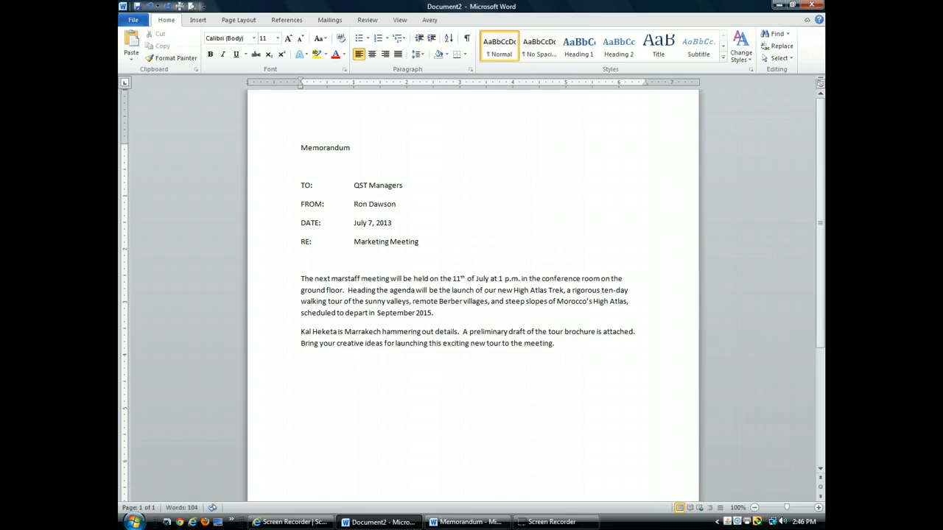
{"action": "key", "text": "BackSpace"}
{"action": "key", "text": "BackSpace"}
{"action": "key", "text": "BackSpace"}
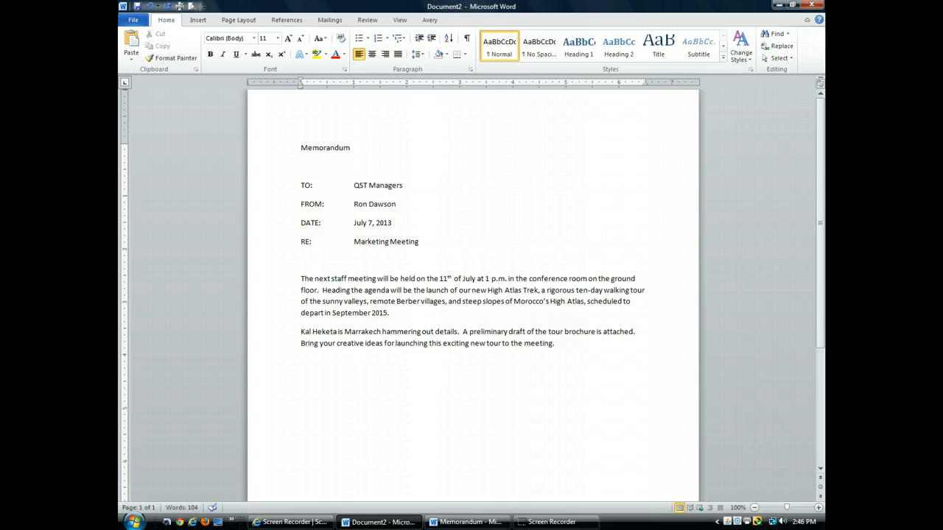